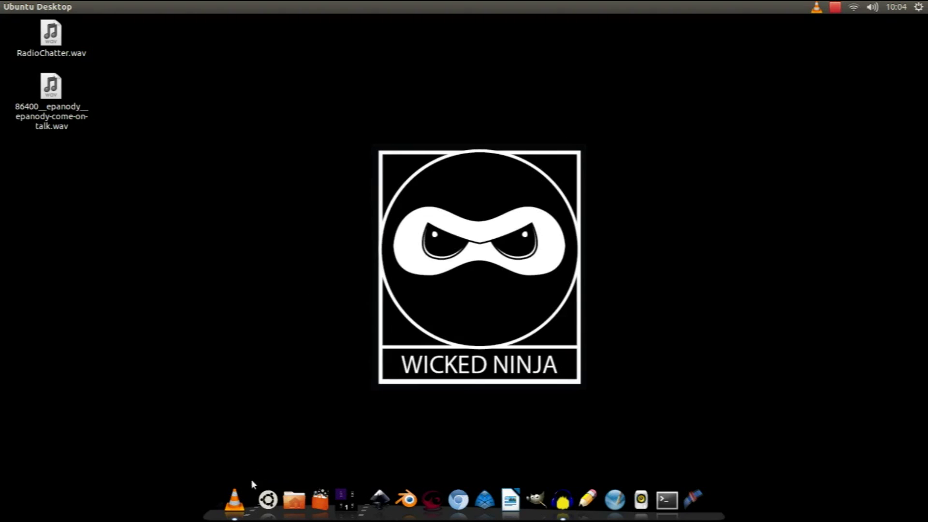
# - Play RadioChatter.wav in VLC media player, then close the player
pyautogui.click(234, 500)
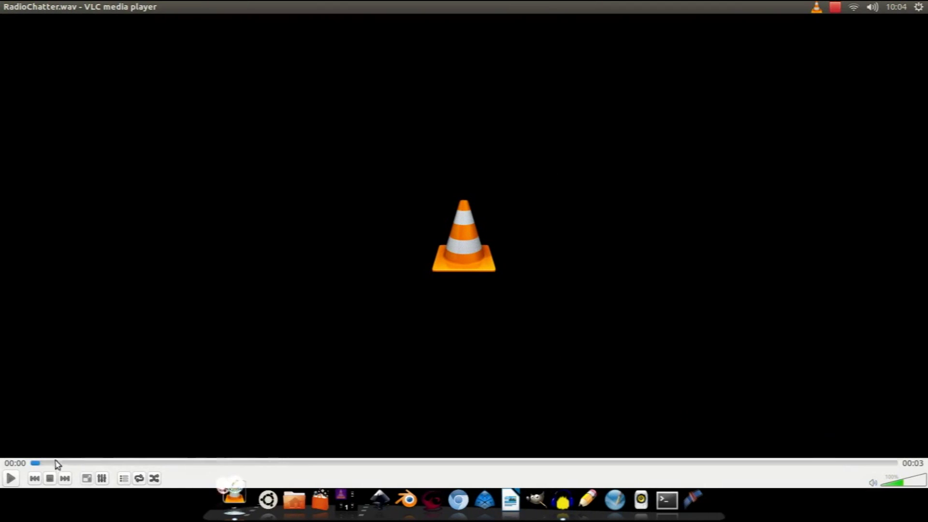
pyautogui.click(10, 479)
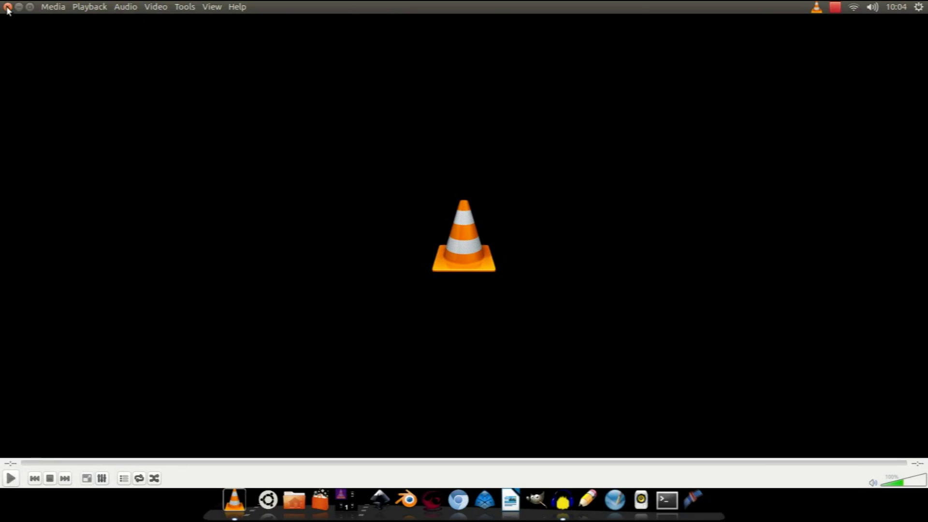
pyautogui.click(7, 7)
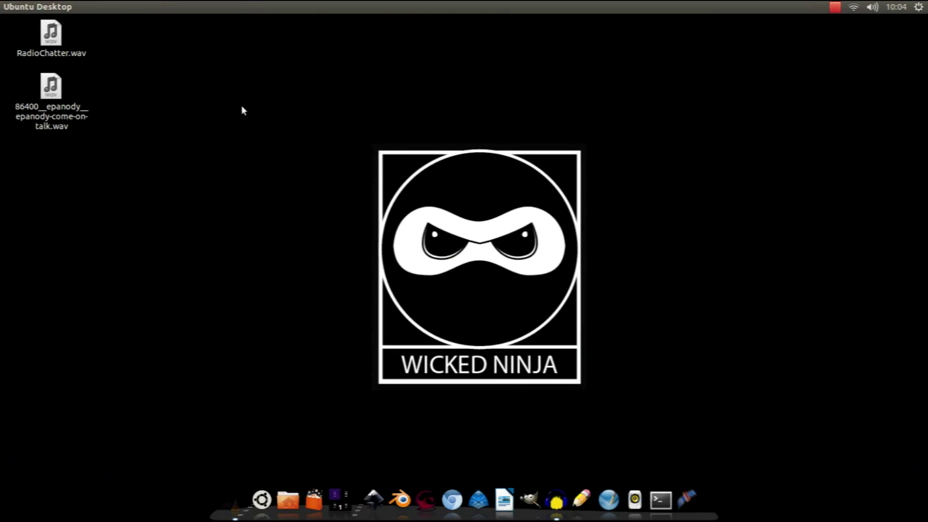
# - Launch Audacity and import 86400__epanody__epanody-come-on-talk.wav, copying the file into the project
pyautogui.click(544, 507)
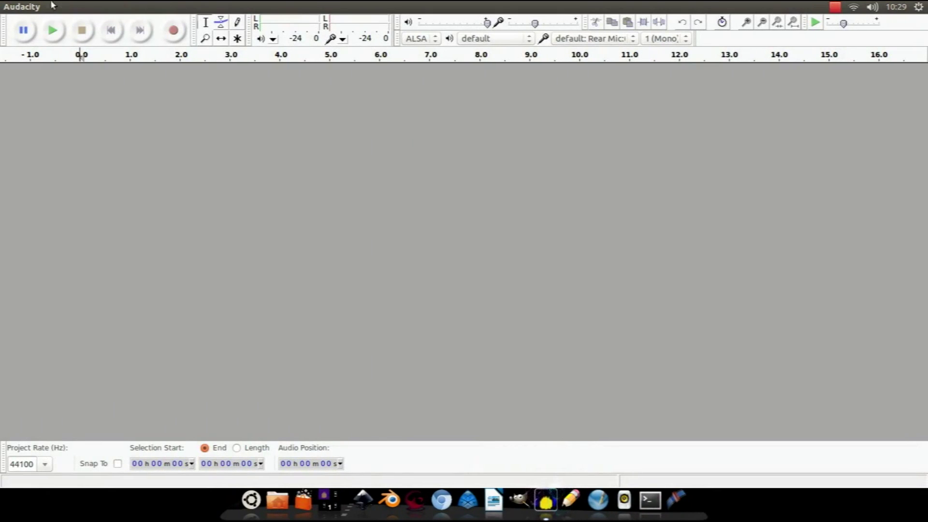
pyautogui.click(48, 7)
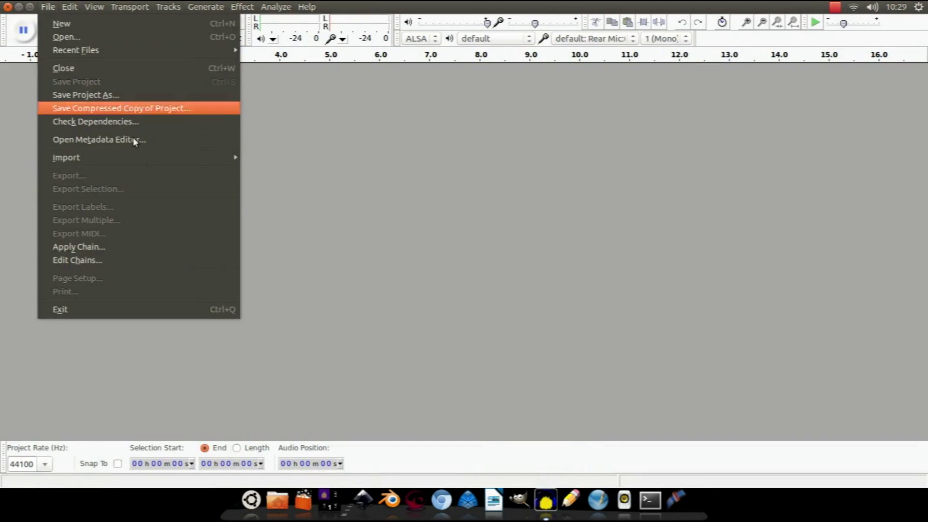
pyautogui.moveTo(144, 162)
pyautogui.click(263, 159)
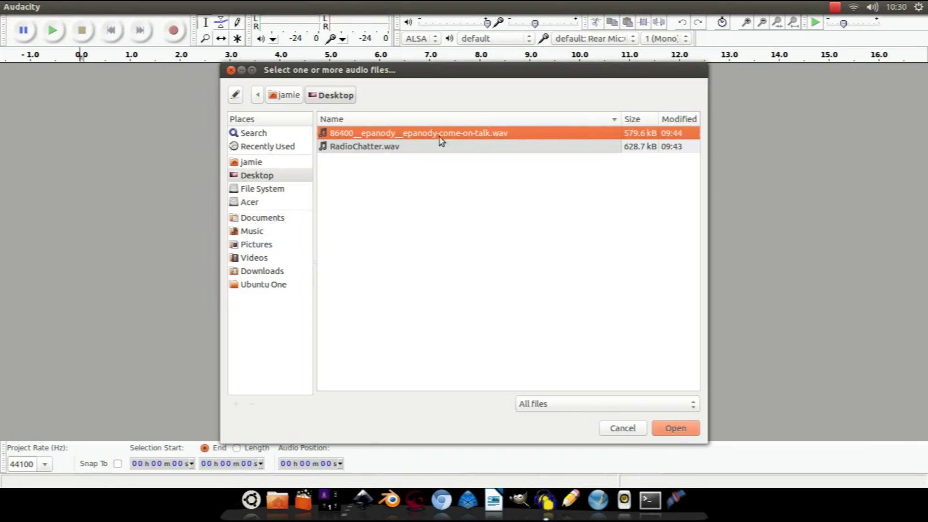
pyautogui.click(665, 432)
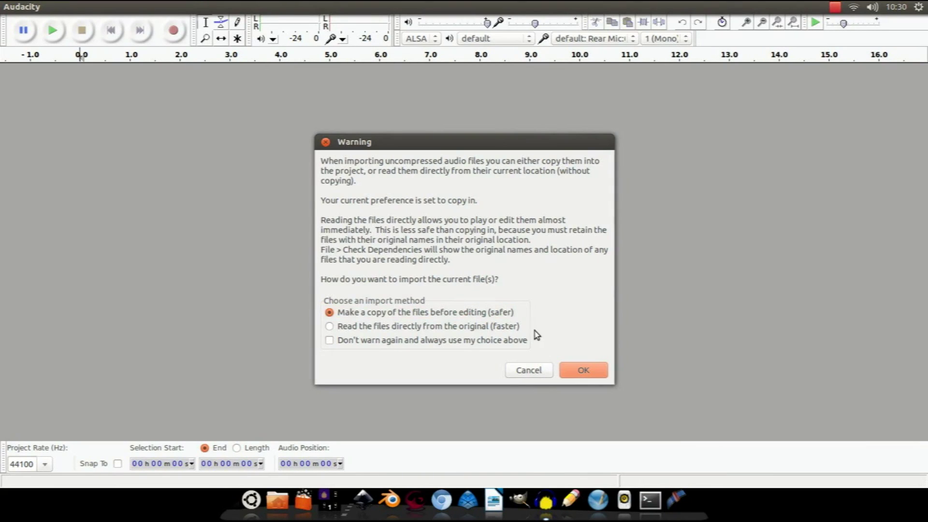
pyautogui.click(578, 371)
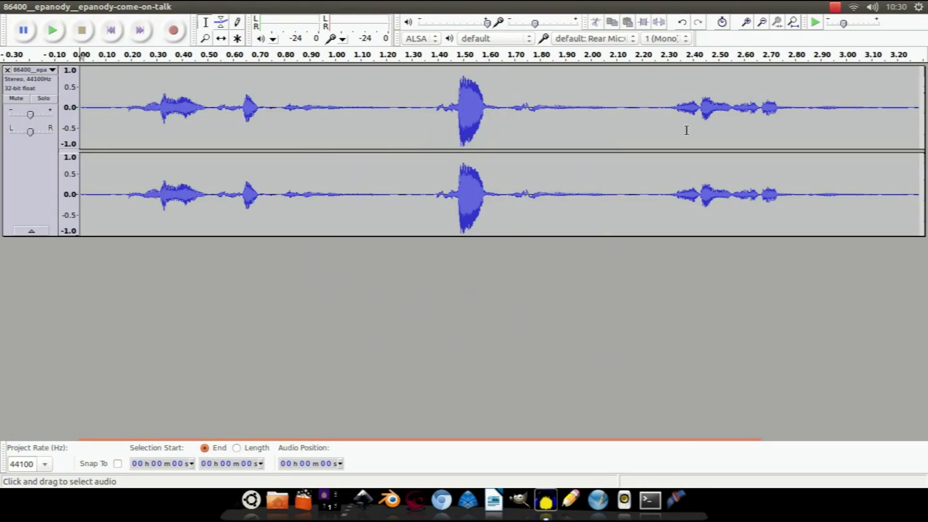
# - Preview the come-on-talk clip, then select the entire voice track with Ctrl+A
pyautogui.click(60, 33)
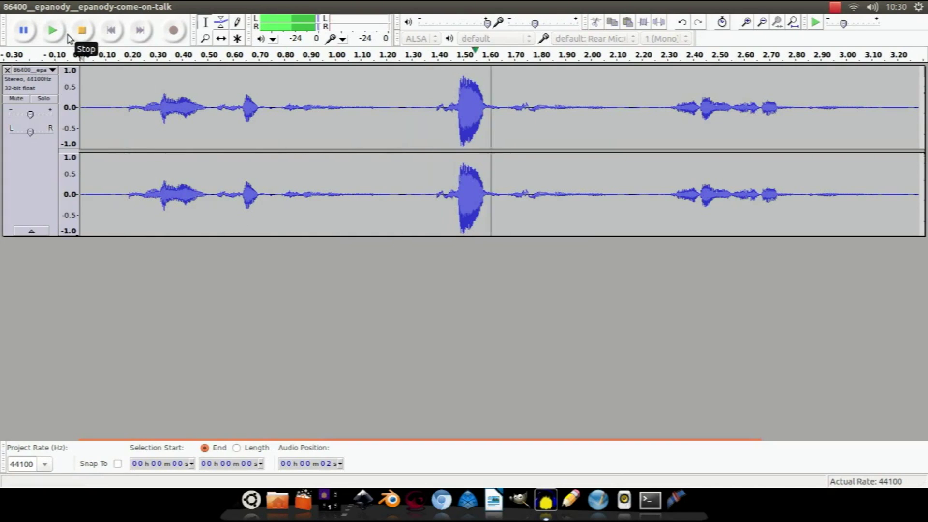
pyautogui.click(68, 36)
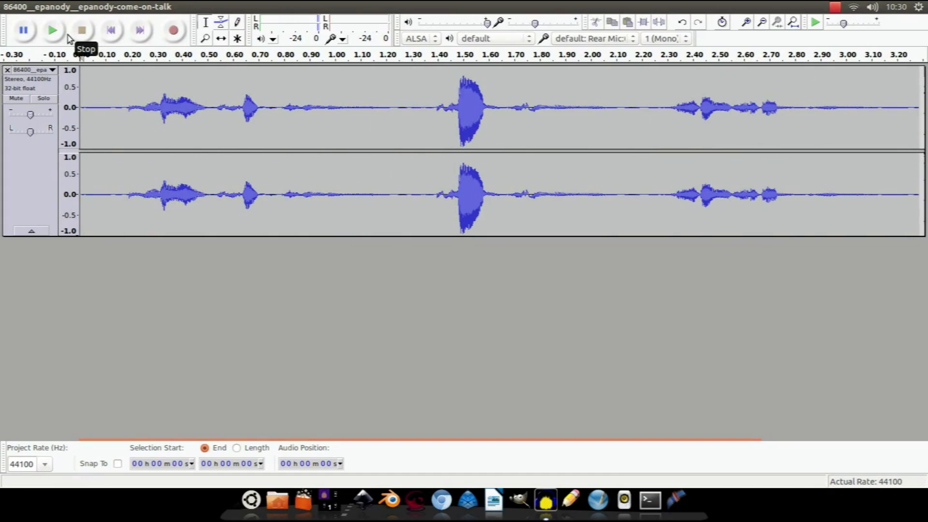
pyautogui.click(277, 107)
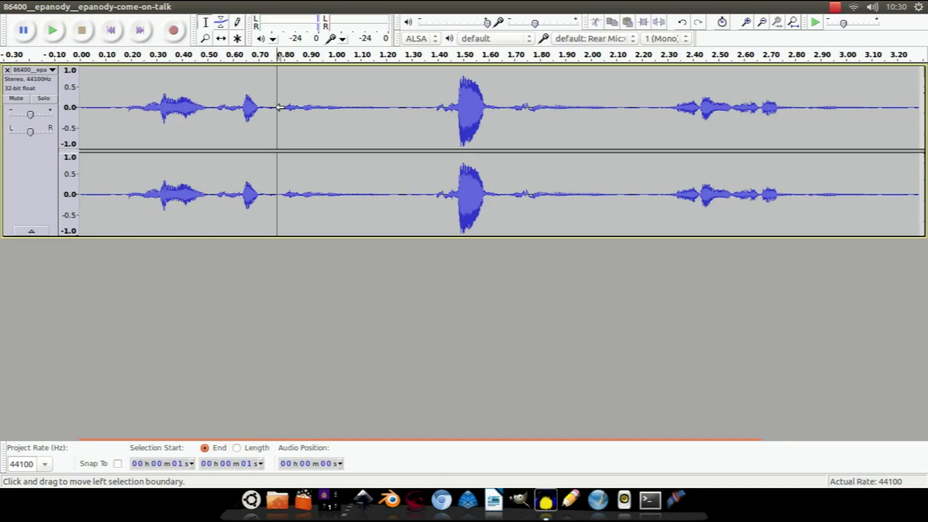
pyautogui.hotkey('ctrl', 'a')
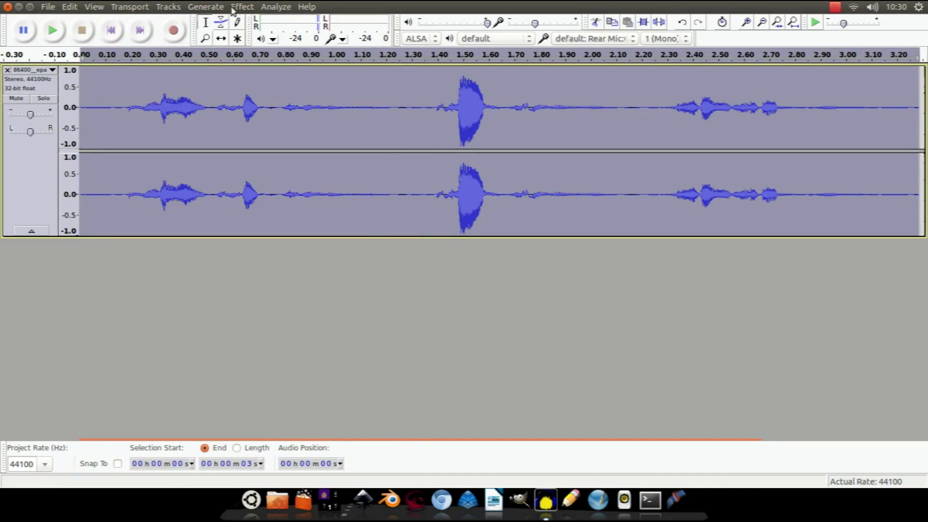
# - Apply a flattened Equalization curve raised to +30 dB across the whole voice clip
pyautogui.click(233, 7)
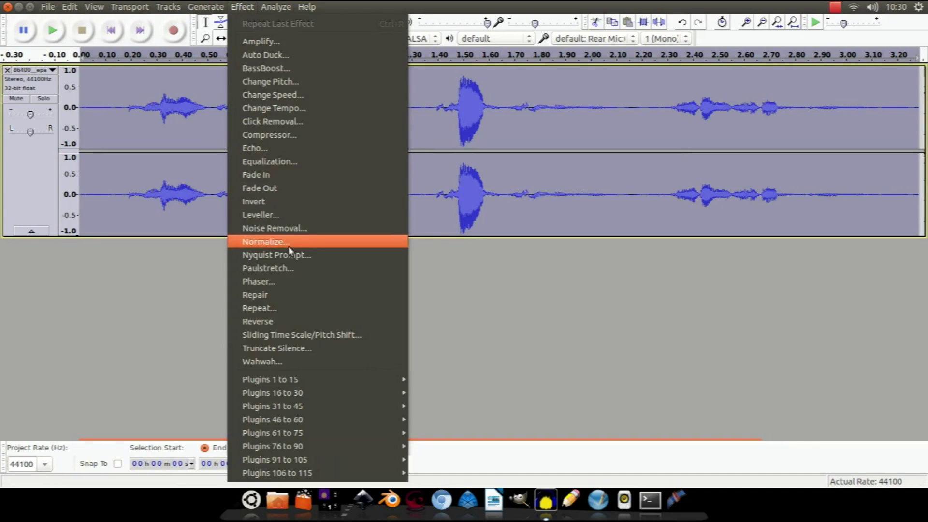
pyautogui.click(280, 163)
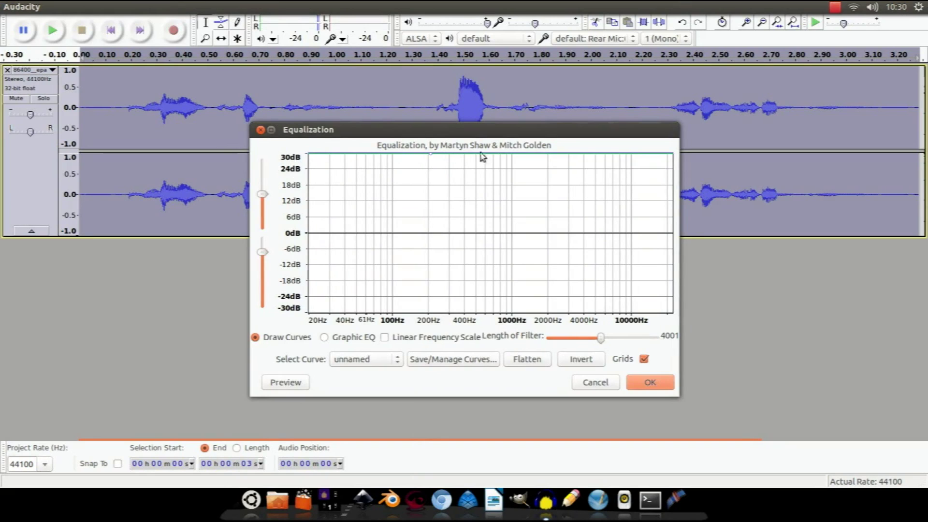
pyautogui.click(539, 361)
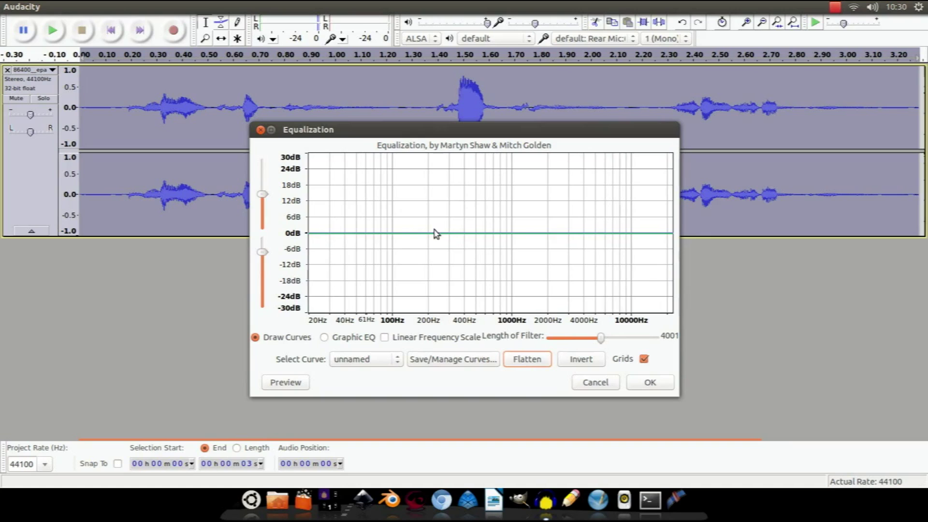
pyautogui.moveTo(411, 195); pyautogui.dragTo(408, 155)
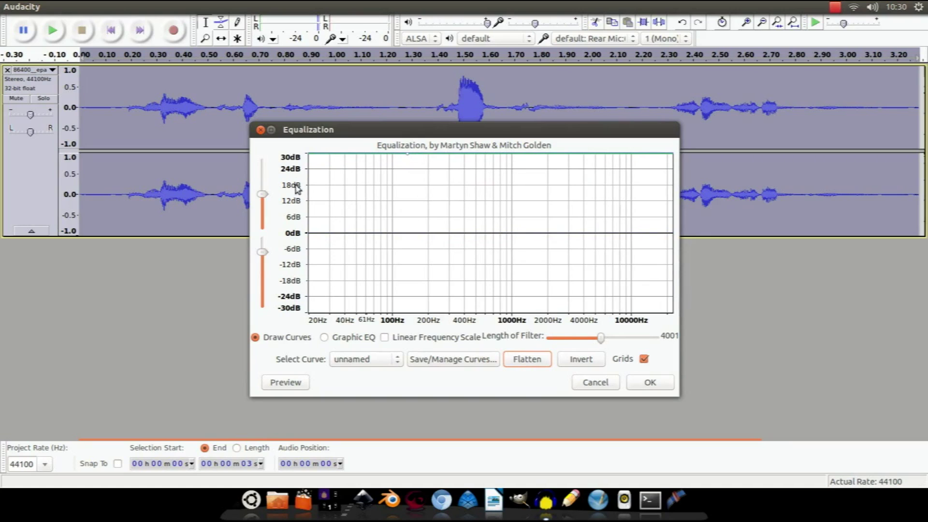
pyautogui.click(660, 385)
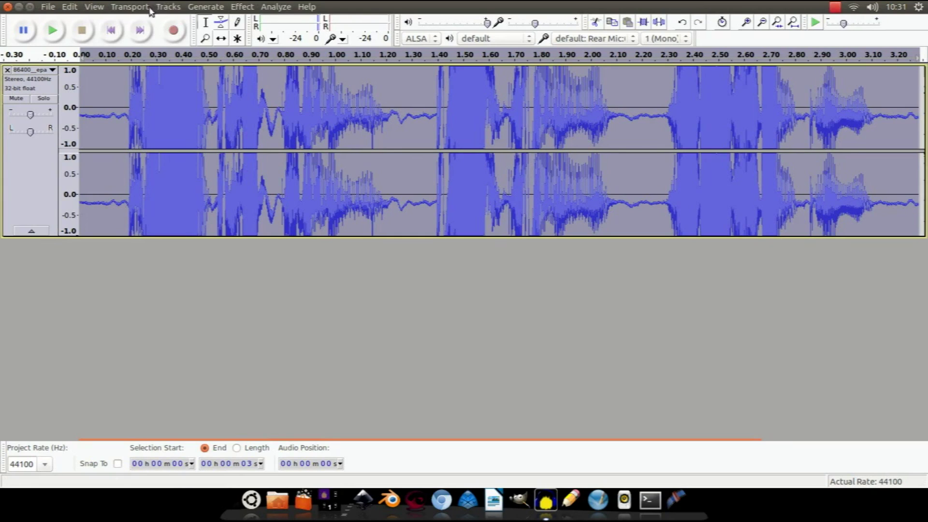
# - Apply a High Pass Filter with 48 dB rolloff to the voice clip and play the result
pyautogui.click(241, 8)
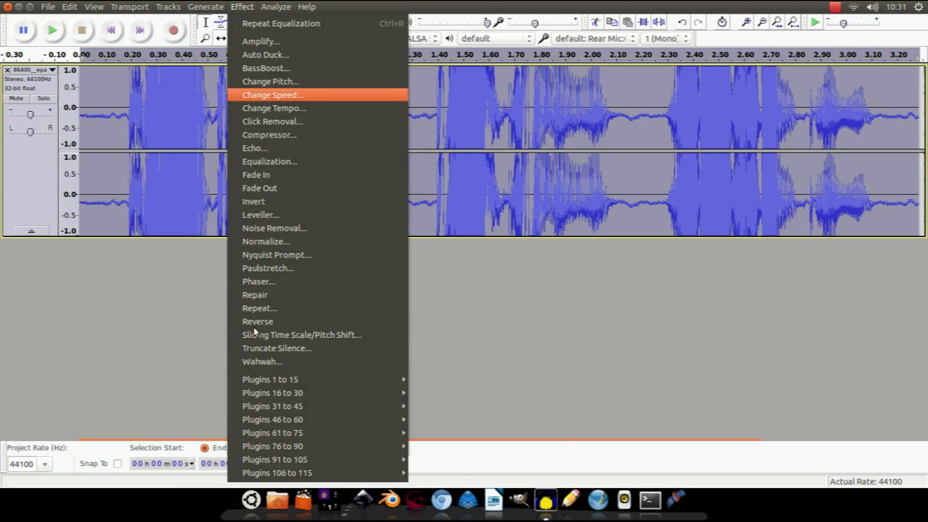
pyautogui.moveTo(324, 420)
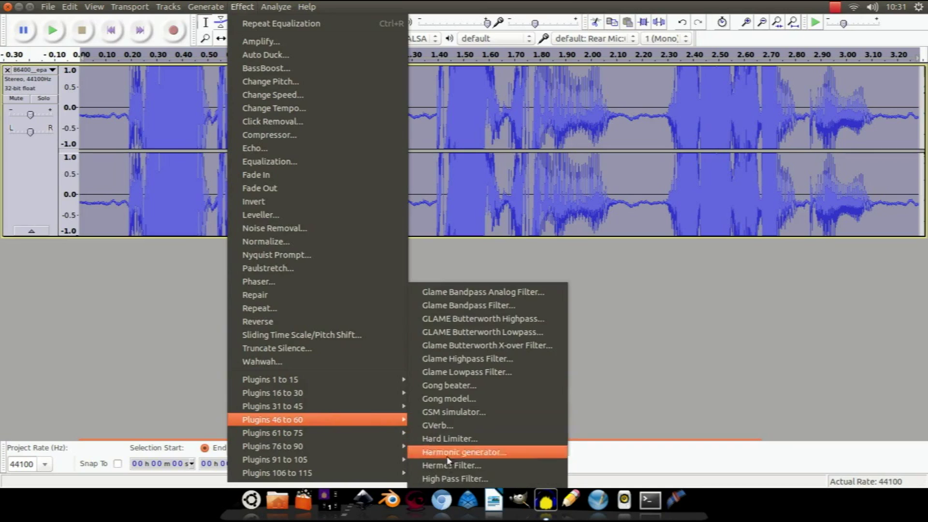
pyautogui.click(465, 479)
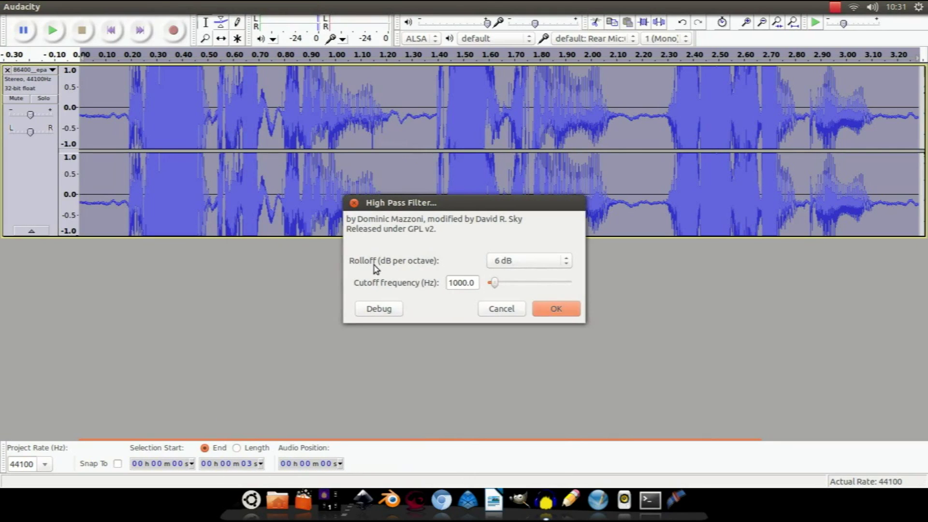
pyautogui.click(536, 262)
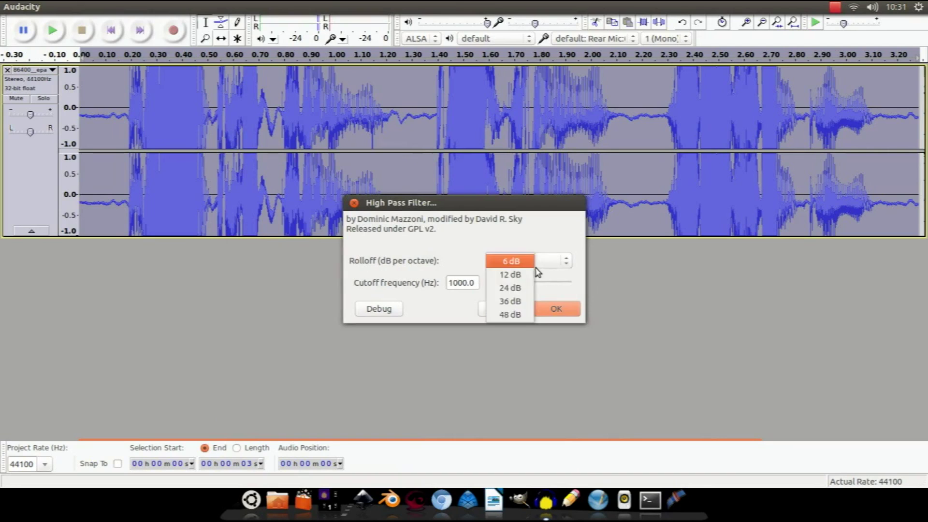
pyautogui.click(519, 315)
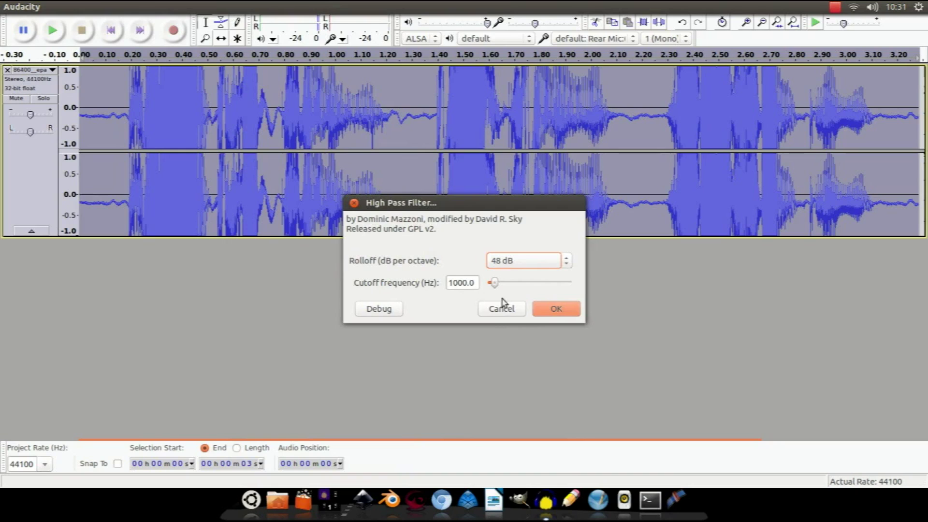
pyautogui.click(555, 311)
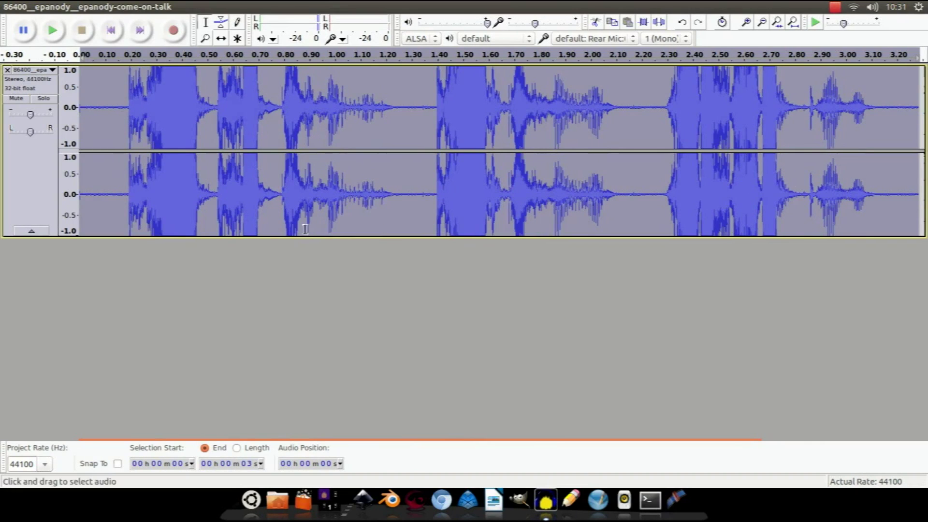
pyautogui.click(54, 32)
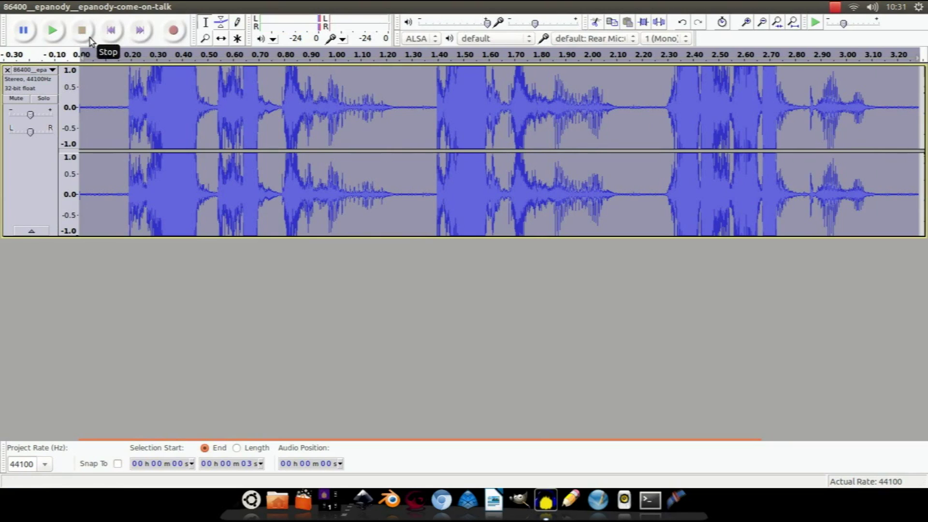
# - Apply the 1000 Hz High Pass Filter again and play back the filtered voice
pyautogui.click(242, 7)
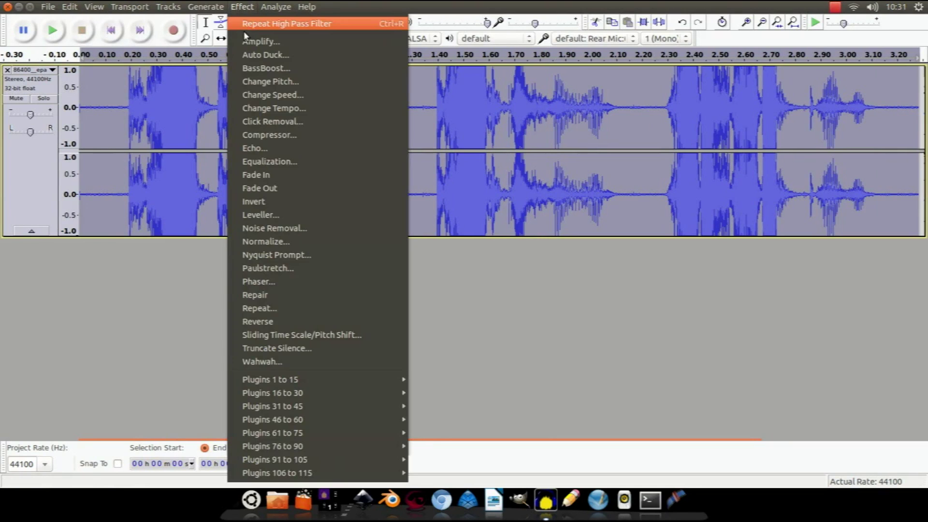
pyautogui.moveTo(366, 419)
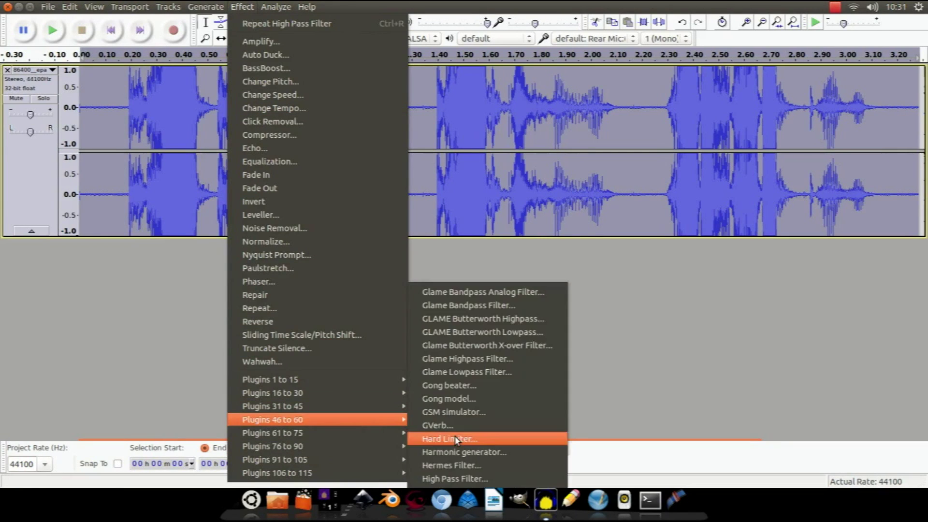
pyautogui.click(454, 479)
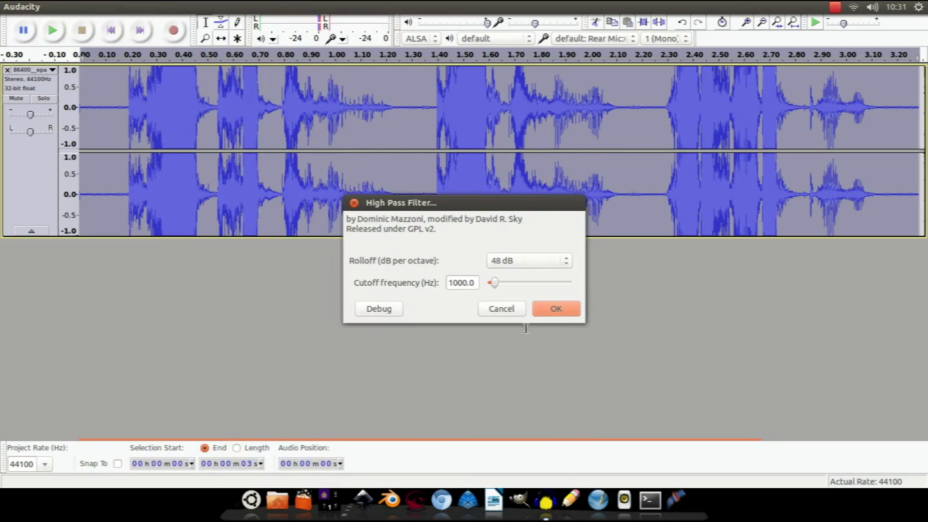
pyautogui.click(551, 309)
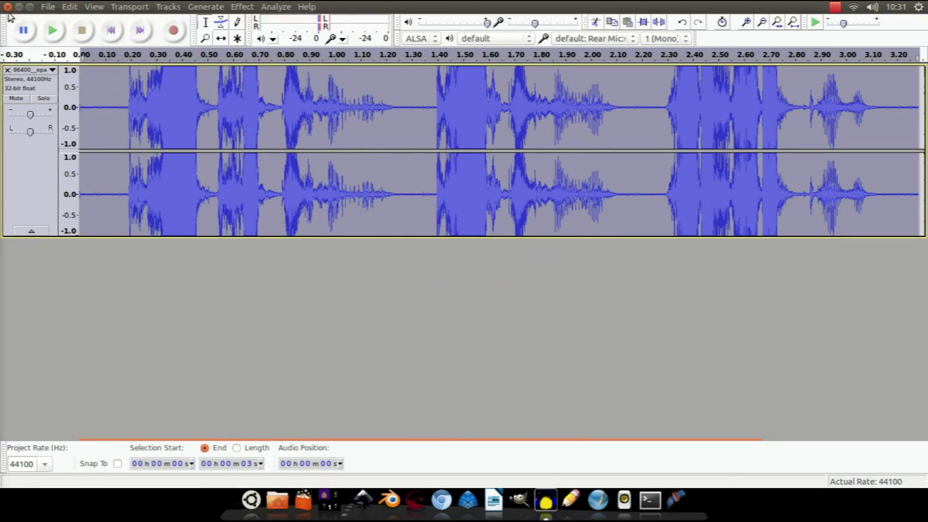
pyautogui.click(54, 31)
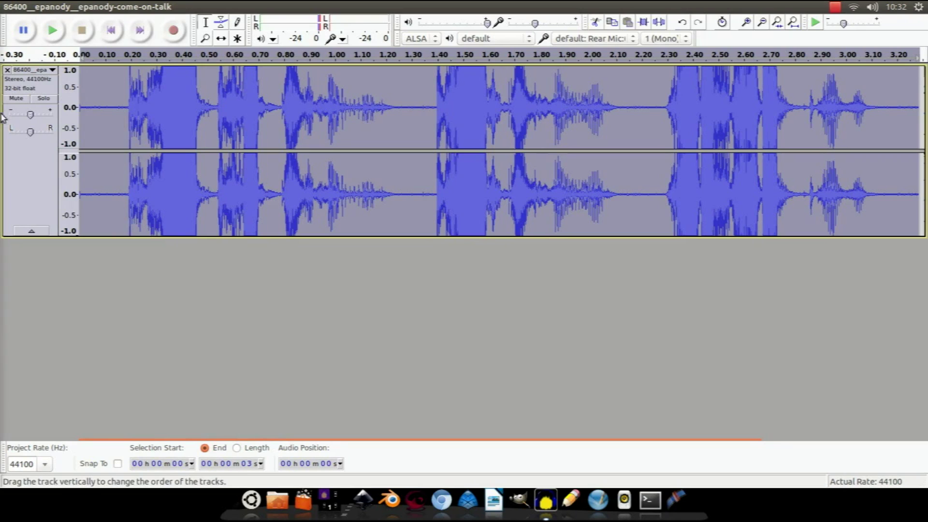
# - Mute the voice track, add a new stereo track, and place the cursor at 1 s in it
pyautogui.click(16, 99)
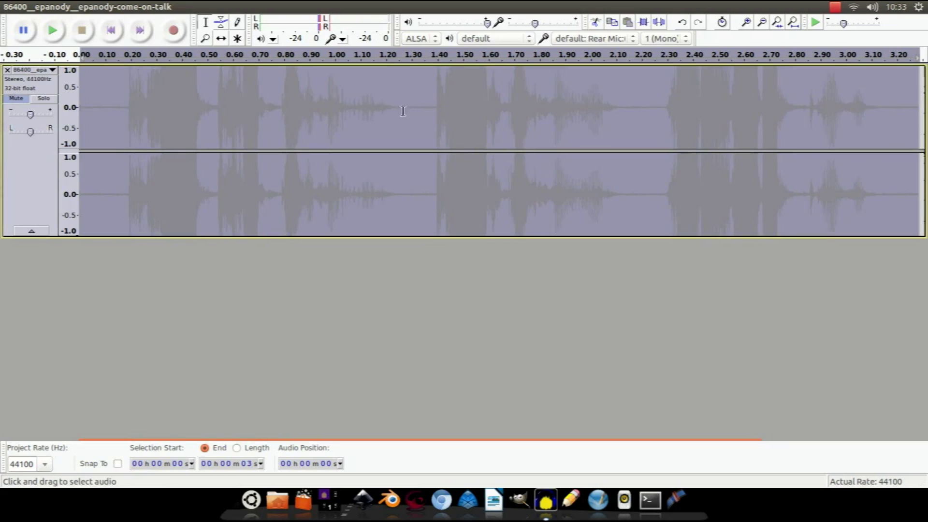
pyautogui.click(336, 301)
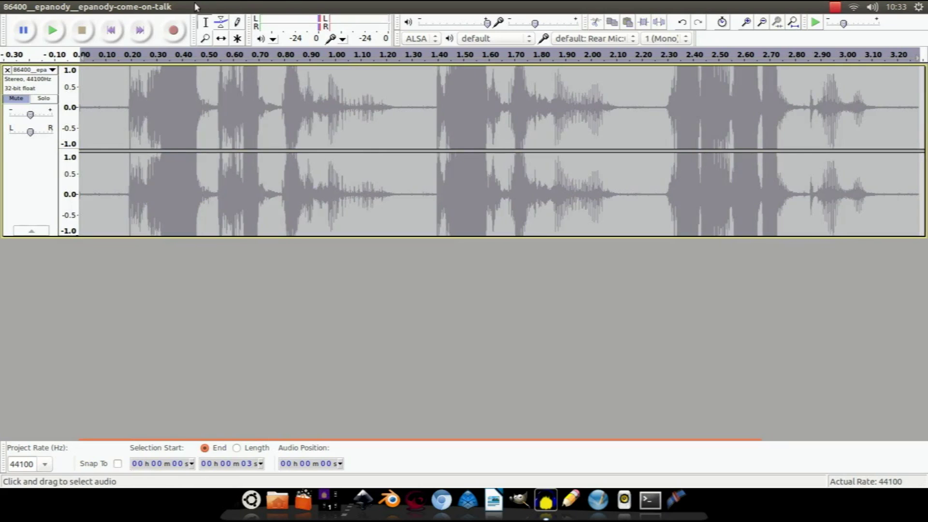
pyautogui.click(174, 7)
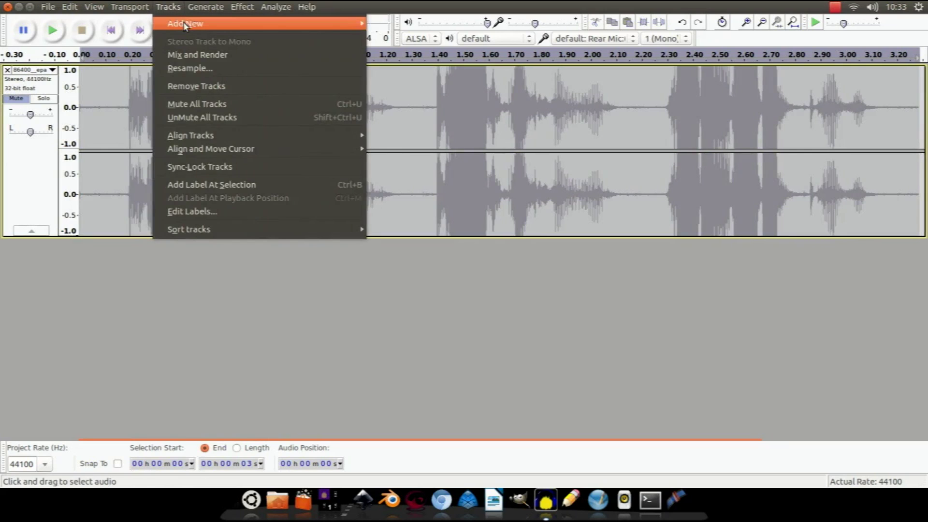
pyautogui.moveTo(192, 24)
pyautogui.click(400, 37)
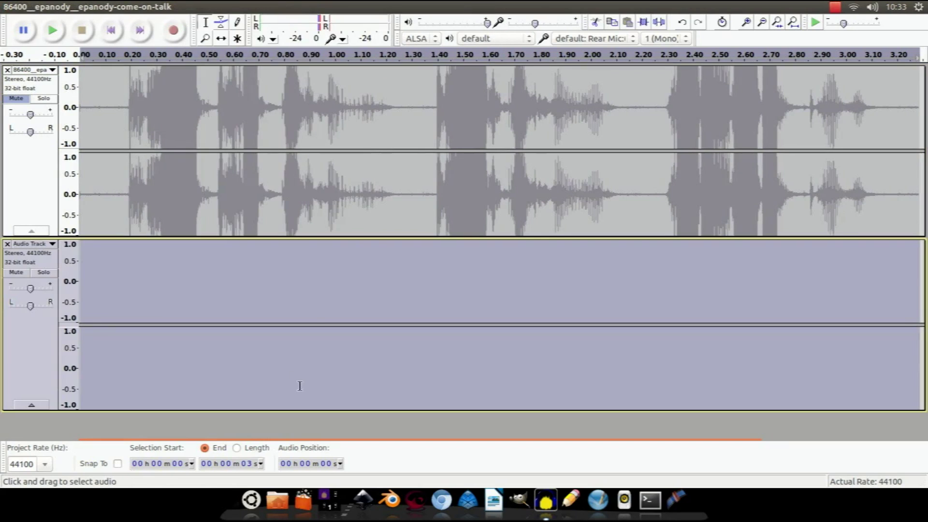
pyautogui.click(338, 270)
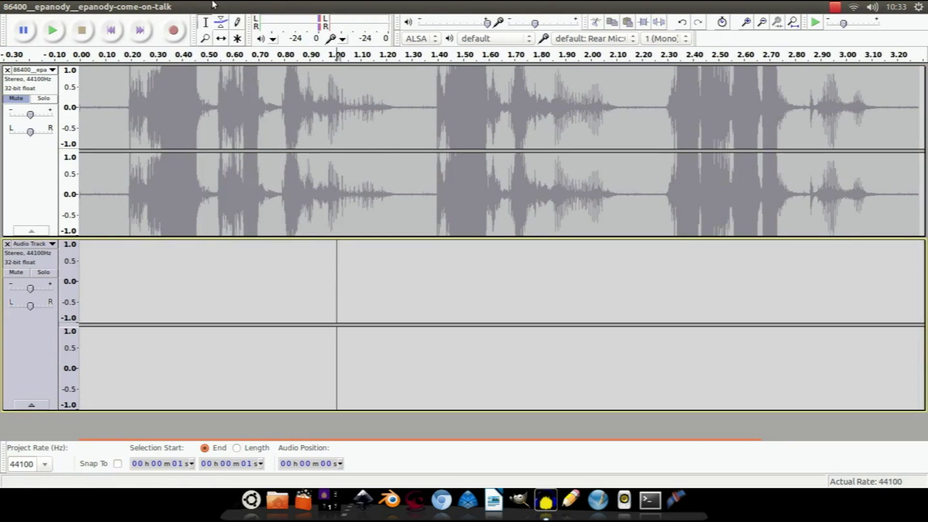
# - Generate 3 seconds of white noise at 0.1 amplitude in the new track
pyautogui.click(197, 8)
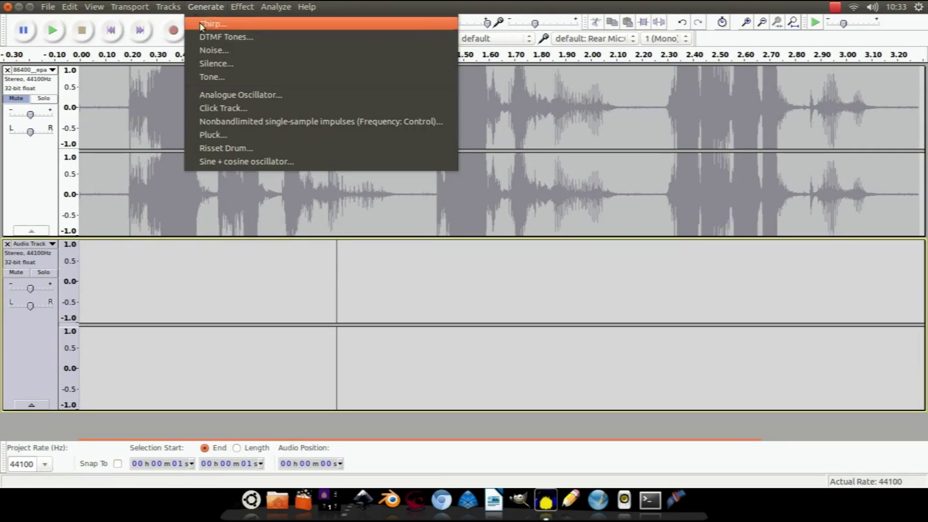
pyautogui.click(213, 50)
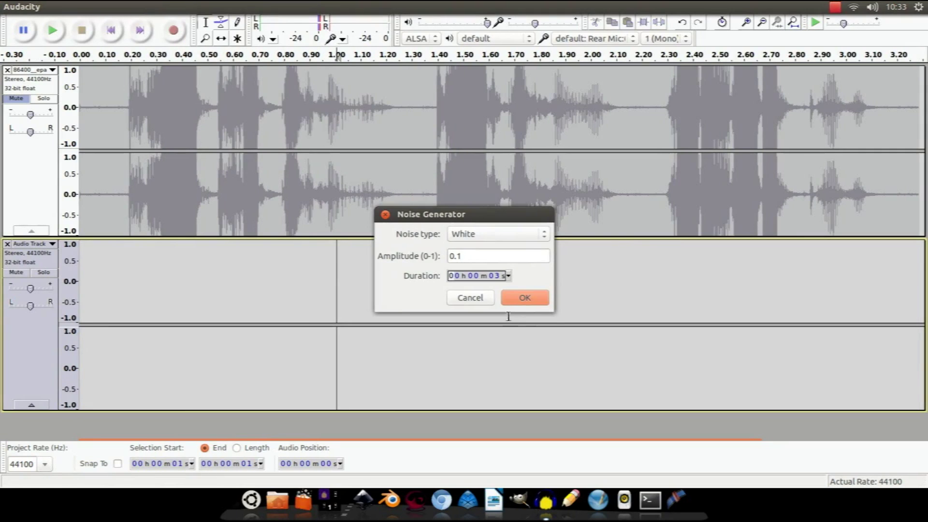
pyautogui.click(509, 276)
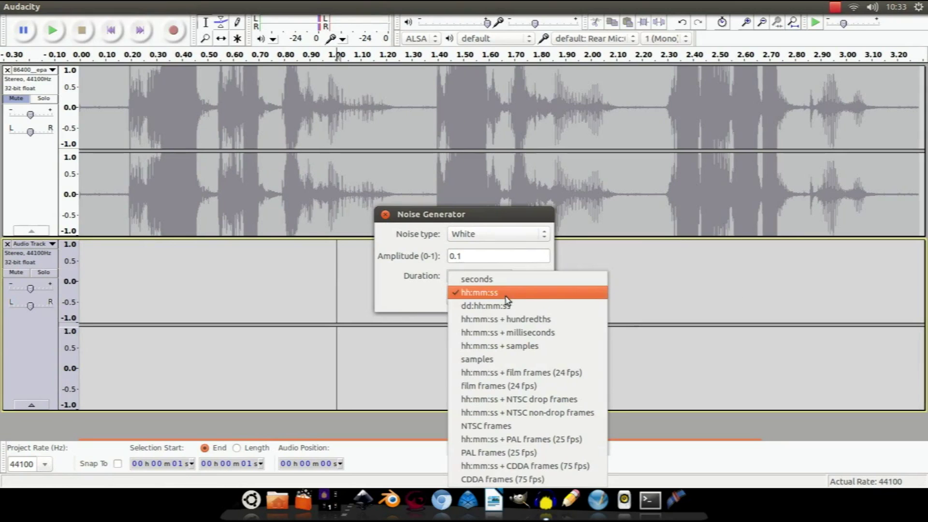
pyautogui.click(505, 292)
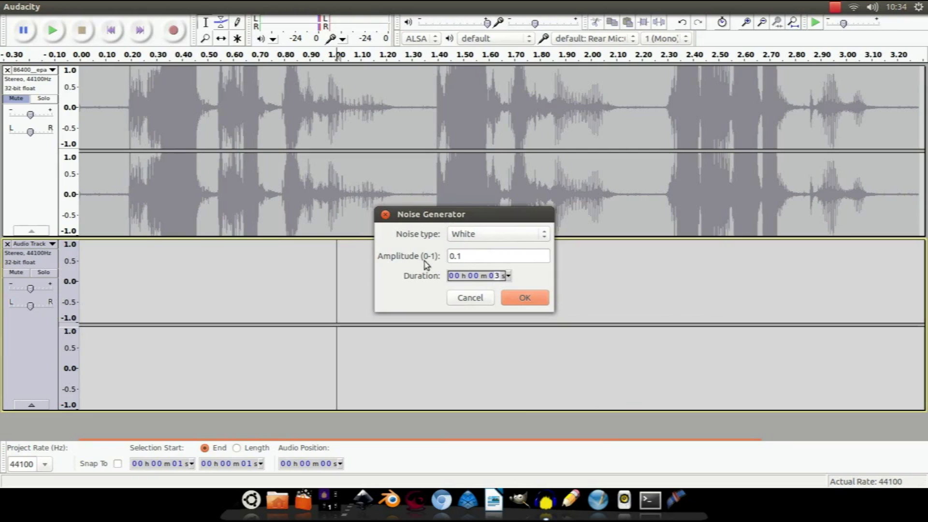
pyautogui.click(536, 298)
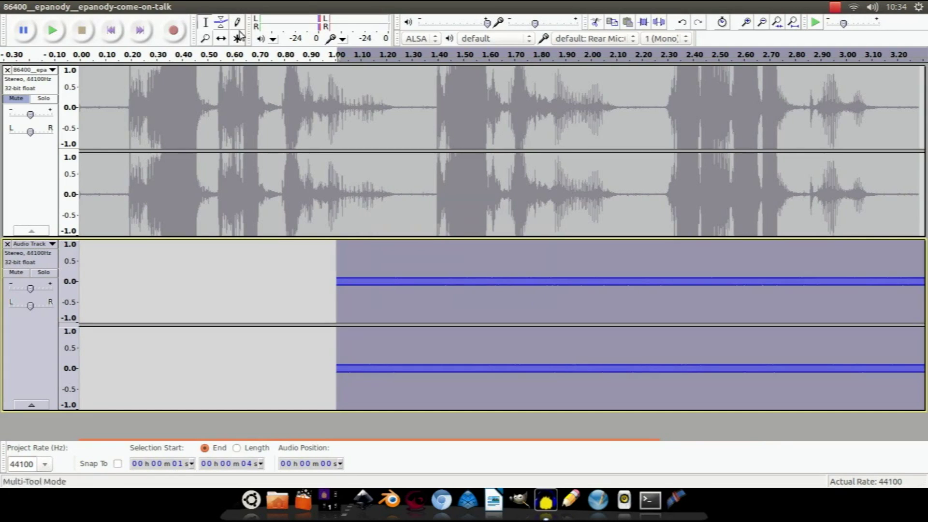
# - Slide the white-noise clip left with Time Shift, preview it, and lower the noise track's gain
pyautogui.click(221, 39)
pyautogui.moveTo(600, 304); pyautogui.dragTo(383, 307)
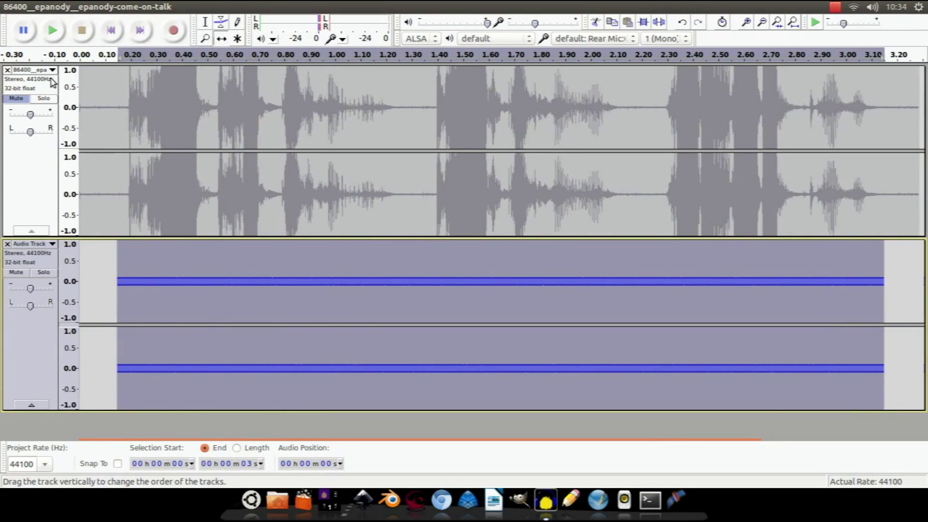
pyautogui.click(54, 33)
pyautogui.moveTo(30, 290)
pyautogui.moveTo(30, 290); pyautogui.dragTo(25, 290)
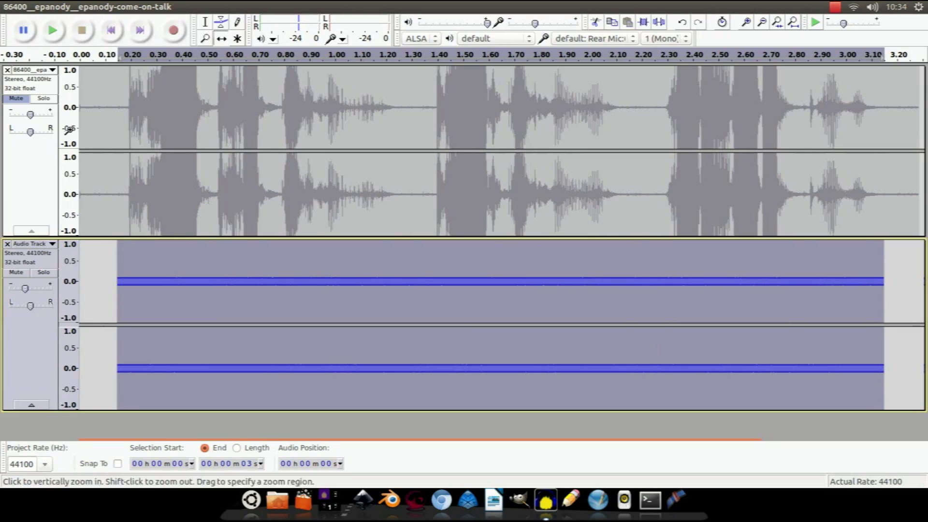
# - Unmute the voice, delete its first 0.14 s of silence, align the noise clip to 0, and play both
pyautogui.click(25, 98)
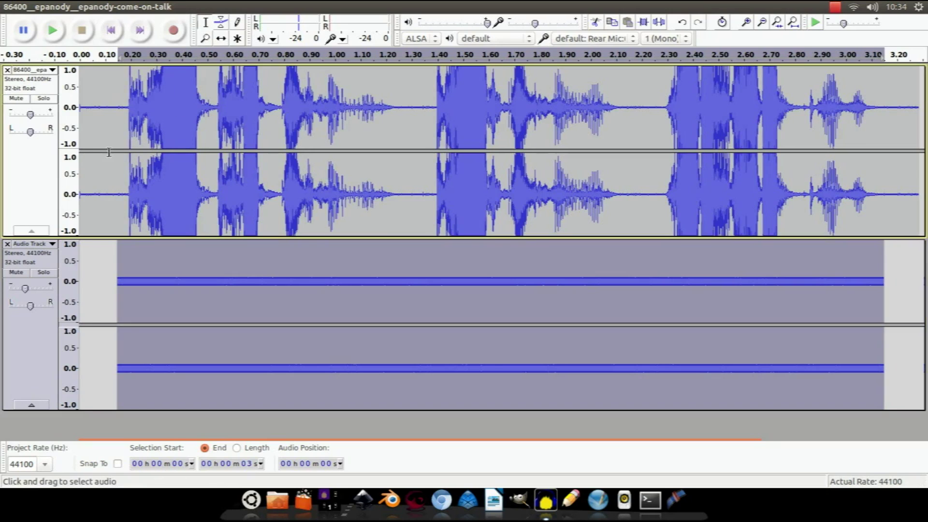
pyautogui.moveTo(120, 147); pyautogui.dragTo(27, 149)
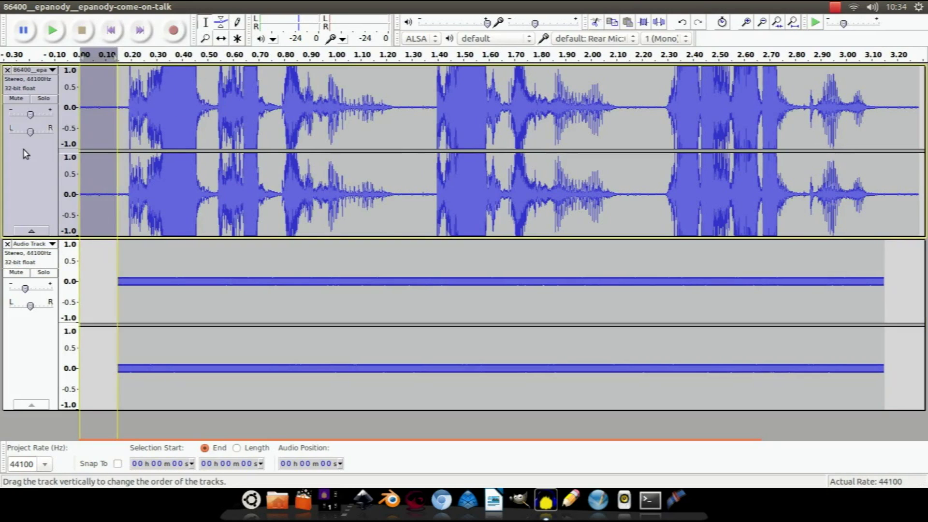
pyautogui.press('Delete')
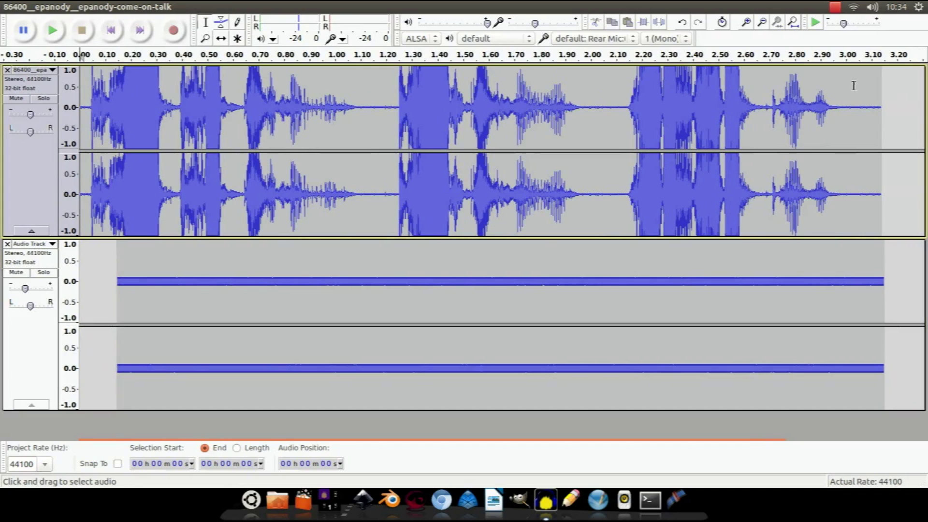
pyautogui.click(894, 161)
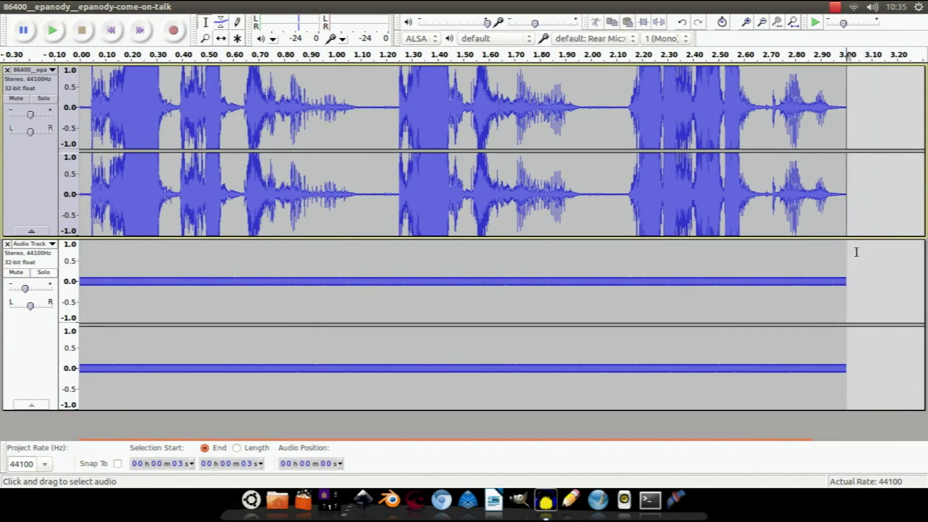
pyautogui.click(54, 31)
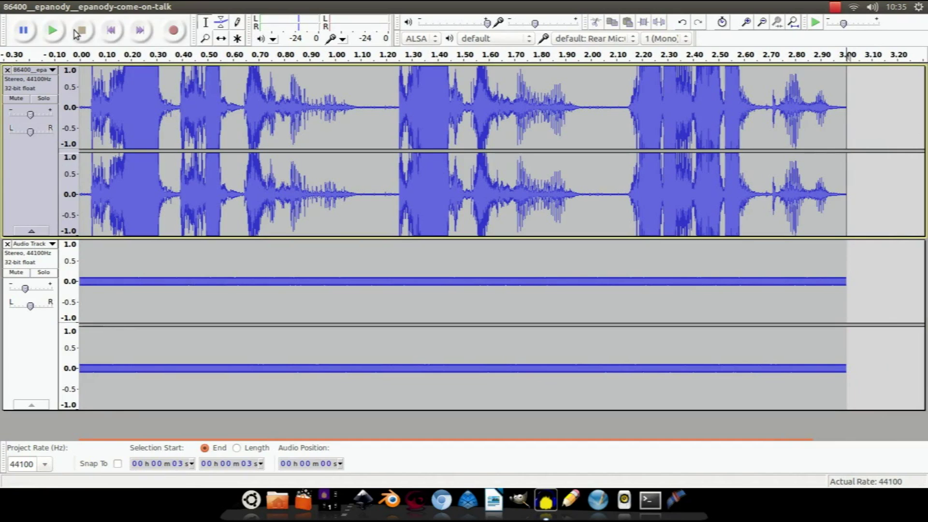
pyautogui.click(110, 30)
pyautogui.click(53, 31)
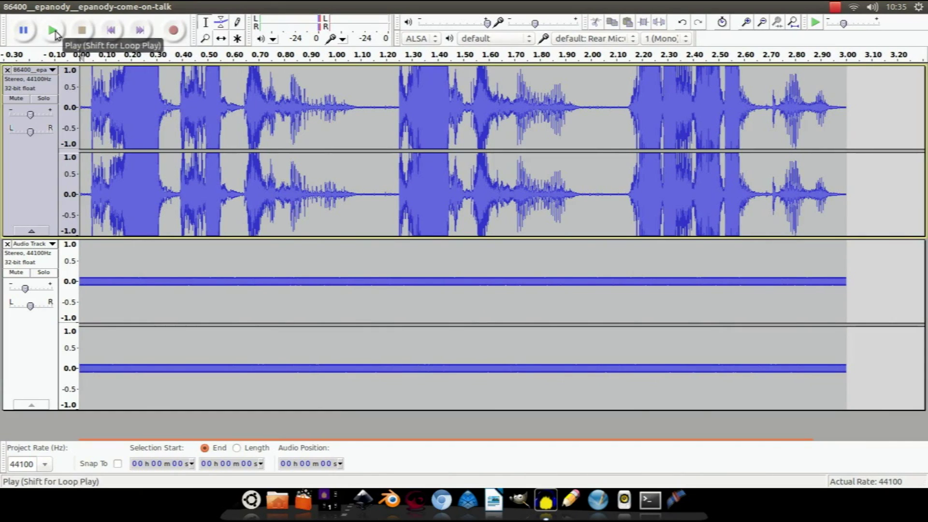
pyautogui.click(56, 33)
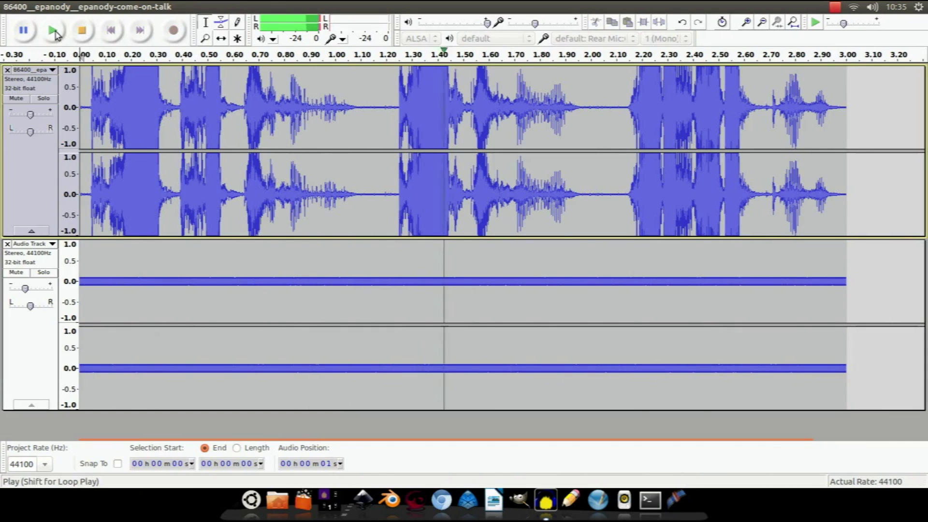